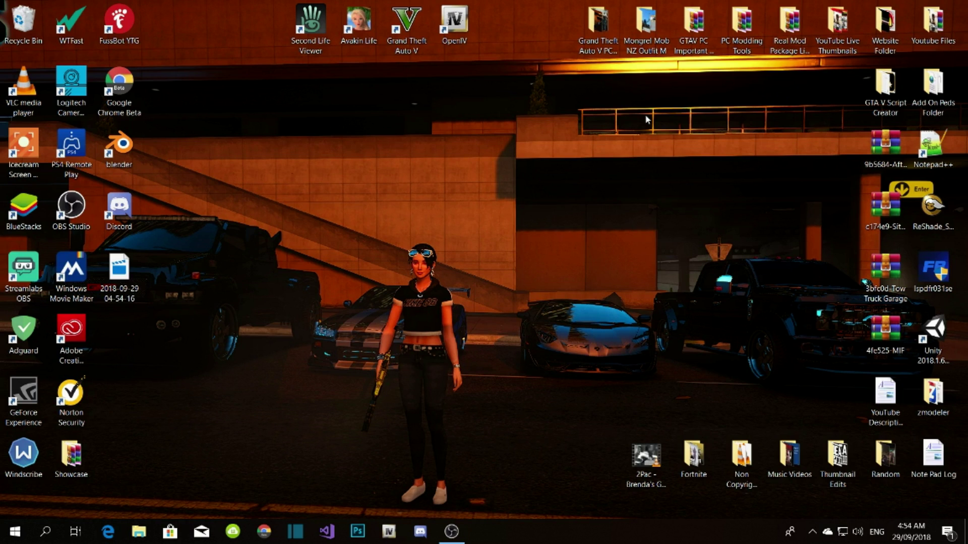
Step: Open the Mai Shiranui V ped archive from the Showcase\Peds folder
double_click(69, 461)
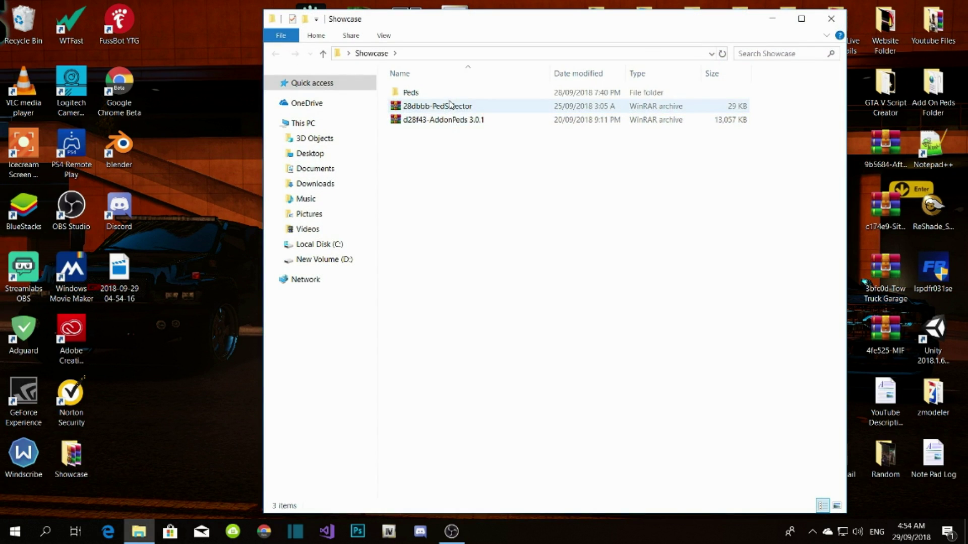
click(453, 94)
double_click(453, 94)
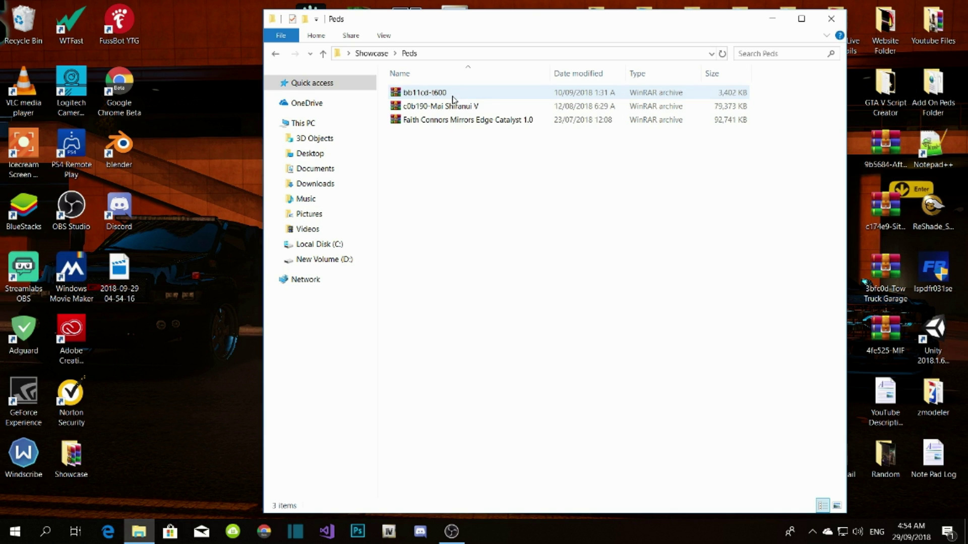
double_click(466, 111)
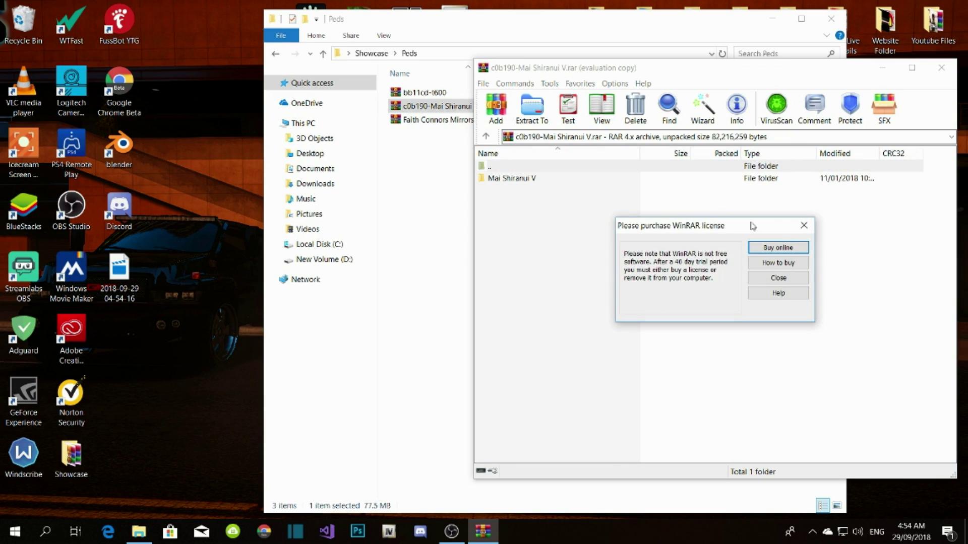
Step: Dismiss the licence reminder and view SNK Mai & King Outfit.jpg inside SNK Shiranui Mai
click(804, 225)
click(525, 182)
double_click(525, 182)
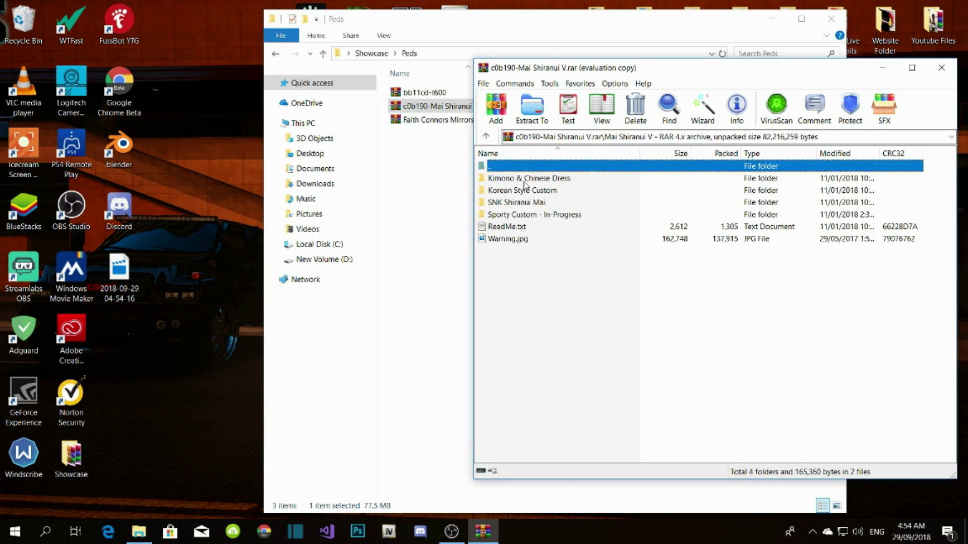
double_click(520, 202)
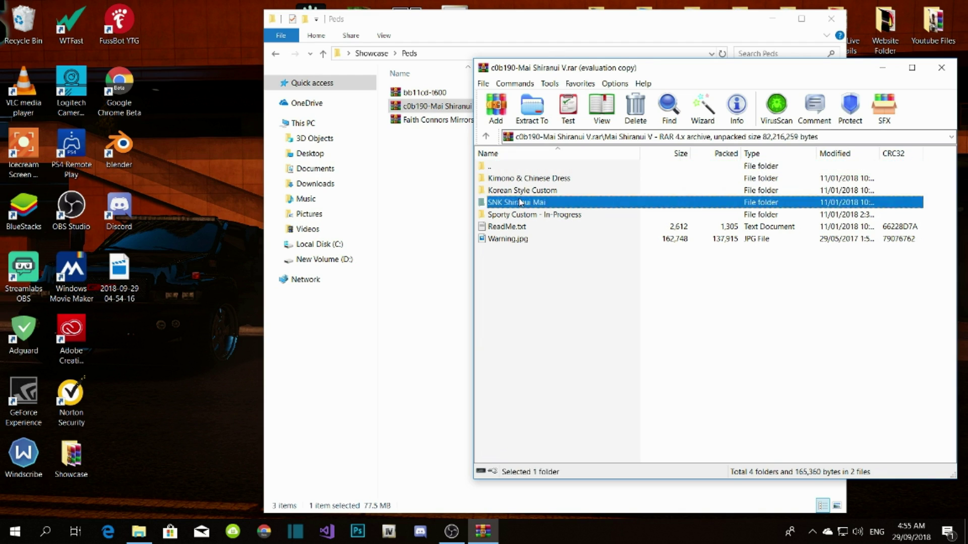
double_click(506, 227)
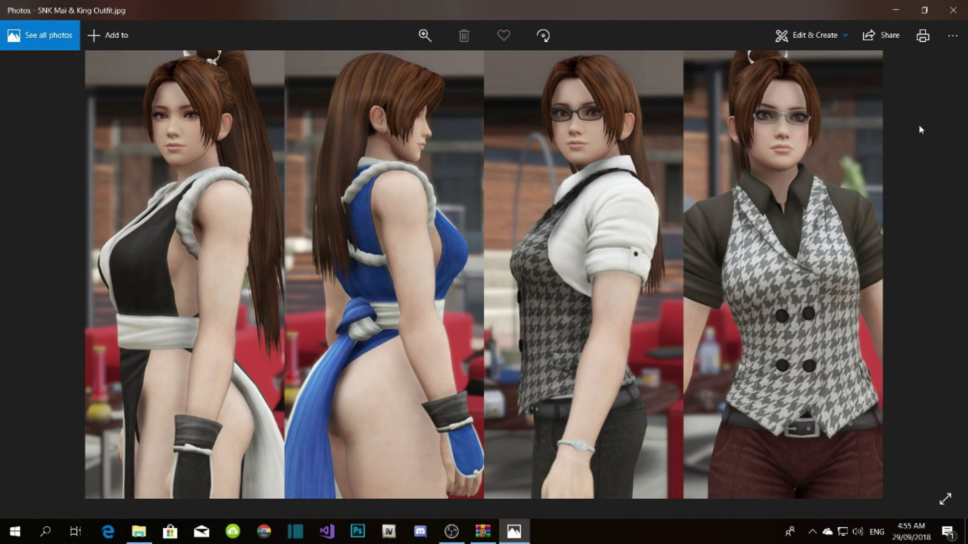
Step: Close the outfit image and the Mai Shiranui V archive, then return to Showcase
click(952, 10)
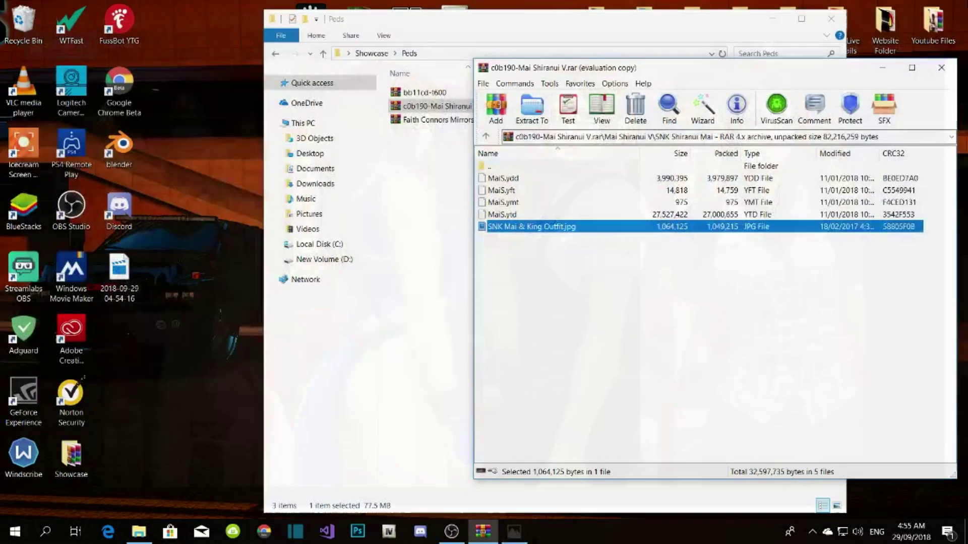
click(766, 292)
click(941, 70)
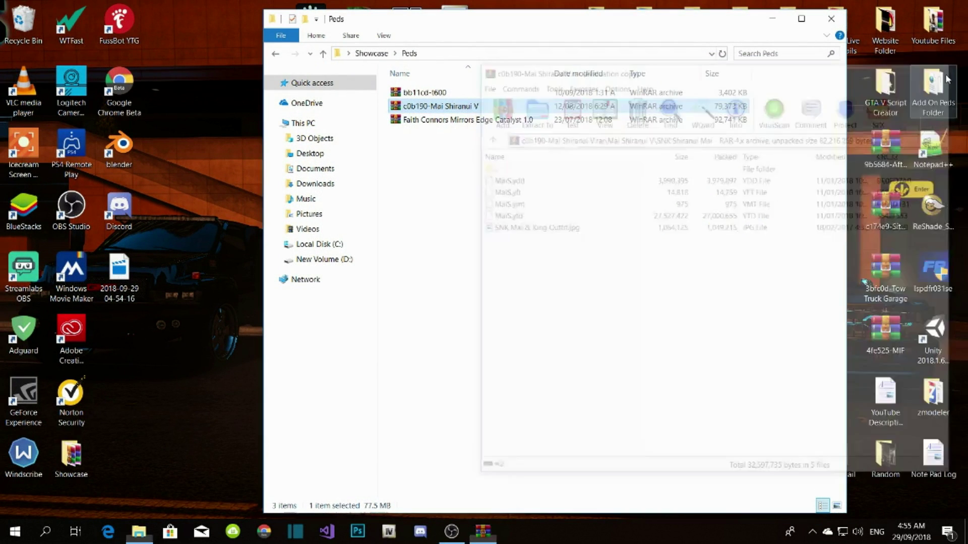
click(604, 162)
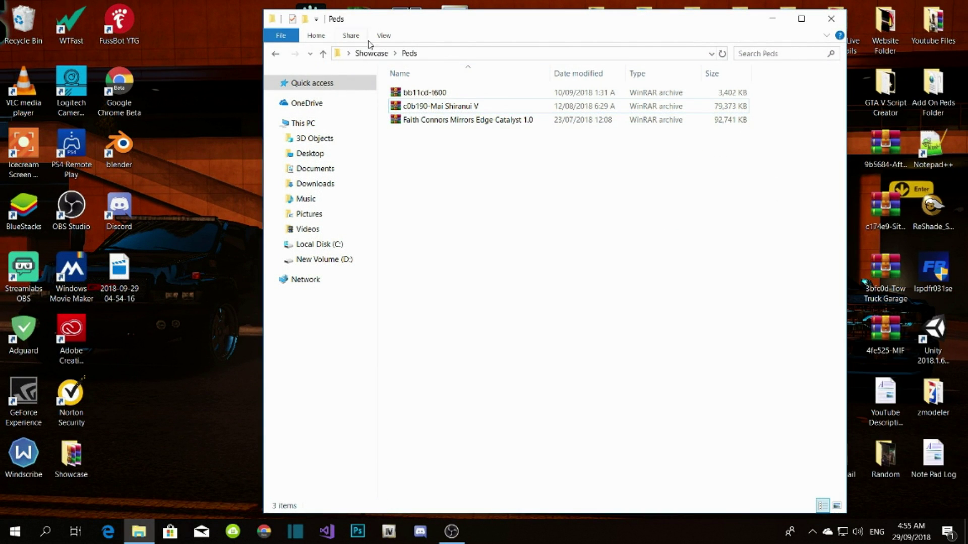
click(371, 53)
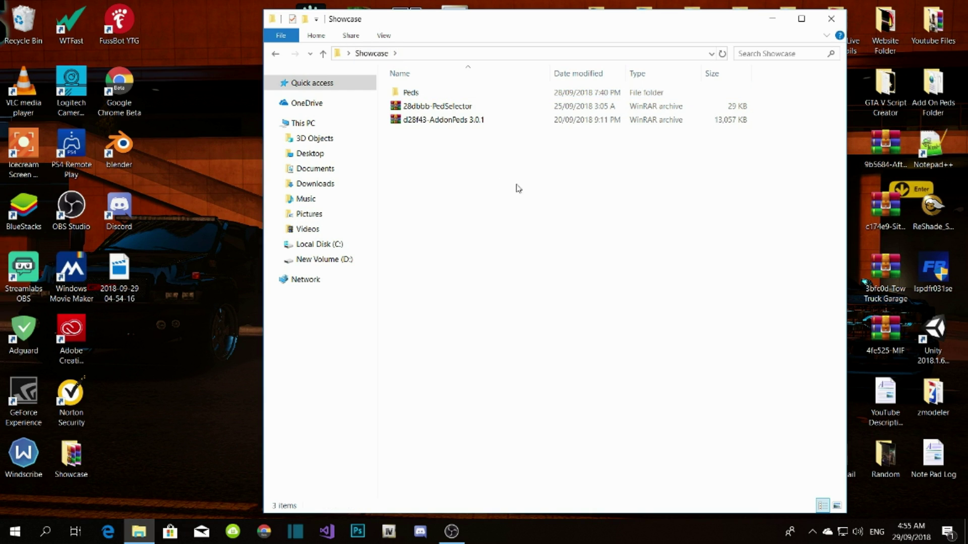
Step: Minimize the Showcase Explorer window to reveal the desktop
click(771, 18)
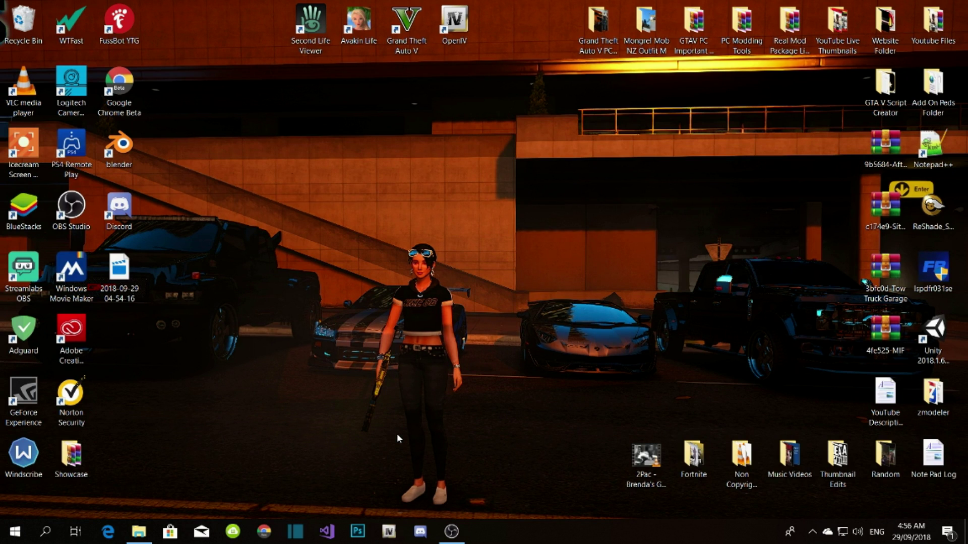
Step: Launch OpenIV on Grand Theft Auto V for Windows, shift it left, and minimize it
click(390, 531)
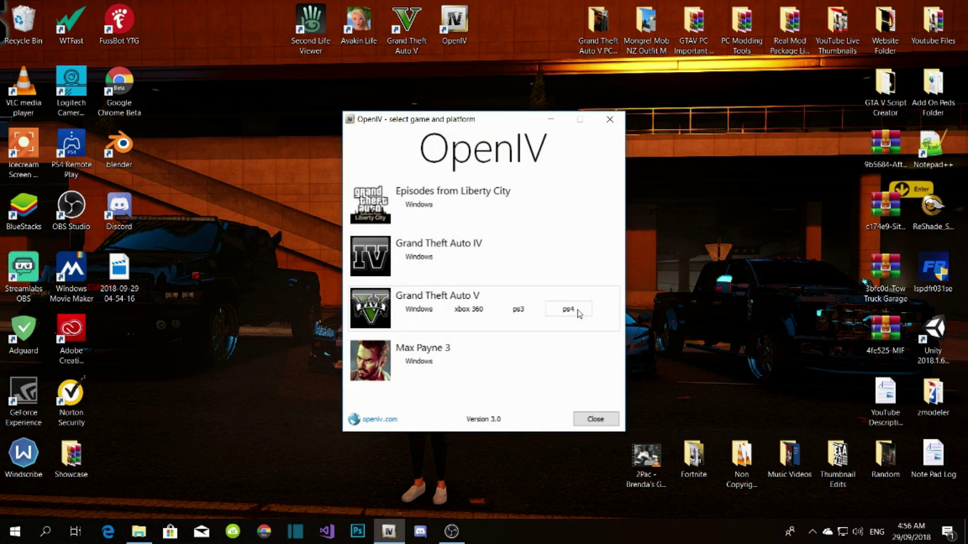
click(429, 314)
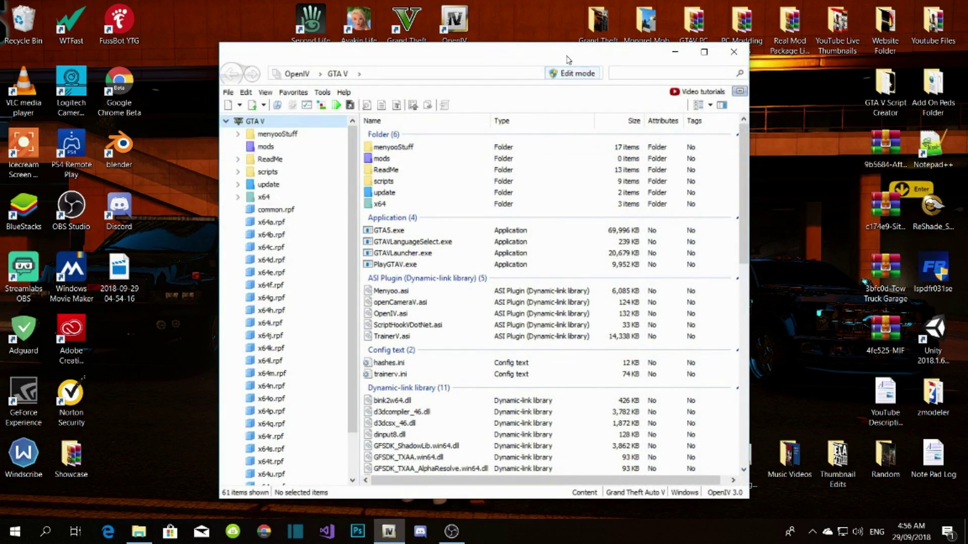
drag(567, 59, 353, 39)
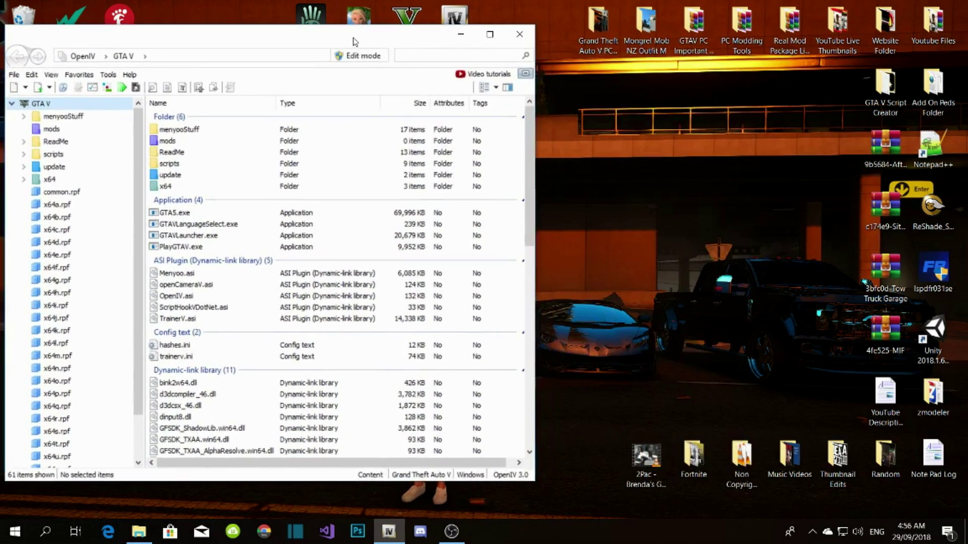
click(460, 35)
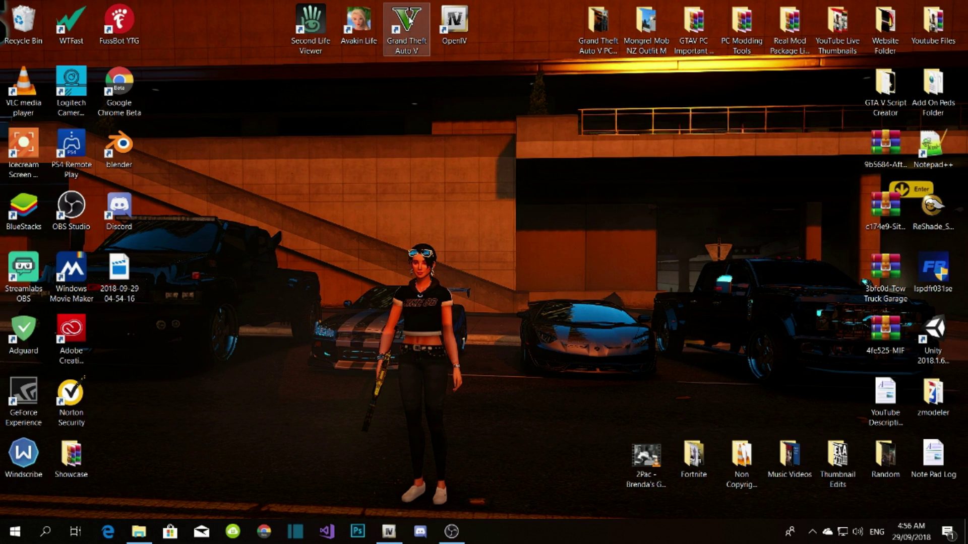
Step: Open the Grand Theft Auto V install folder from the game shortcut and shift it right
right_click(408, 18)
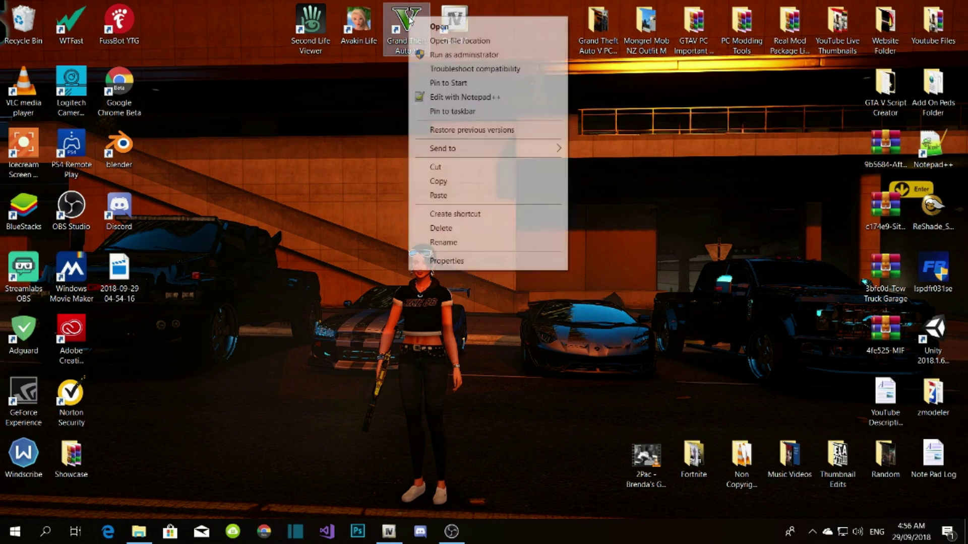
click(450, 42)
drag(555, 11, 681, 20)
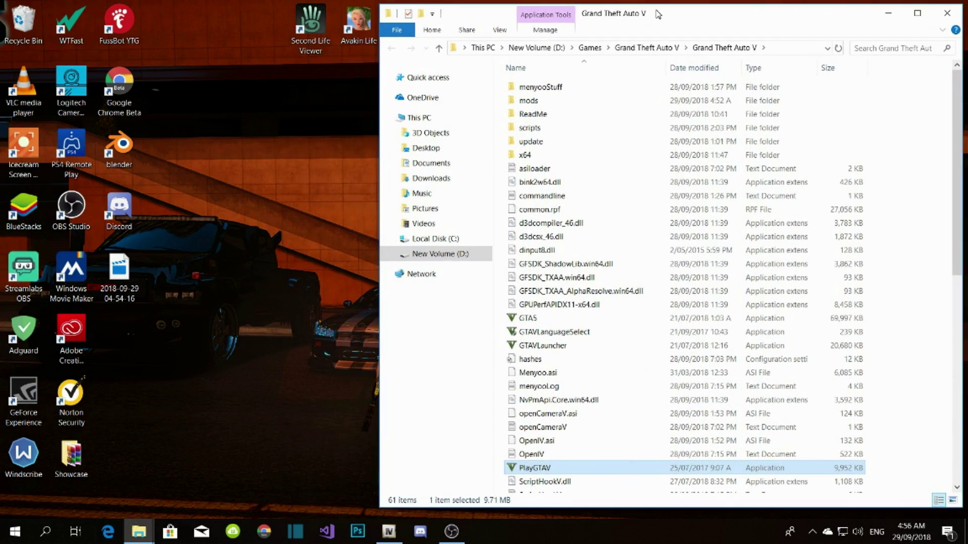
Step: Check the mods folder, return to the game folder, and minimize the window
double_click(527, 101)
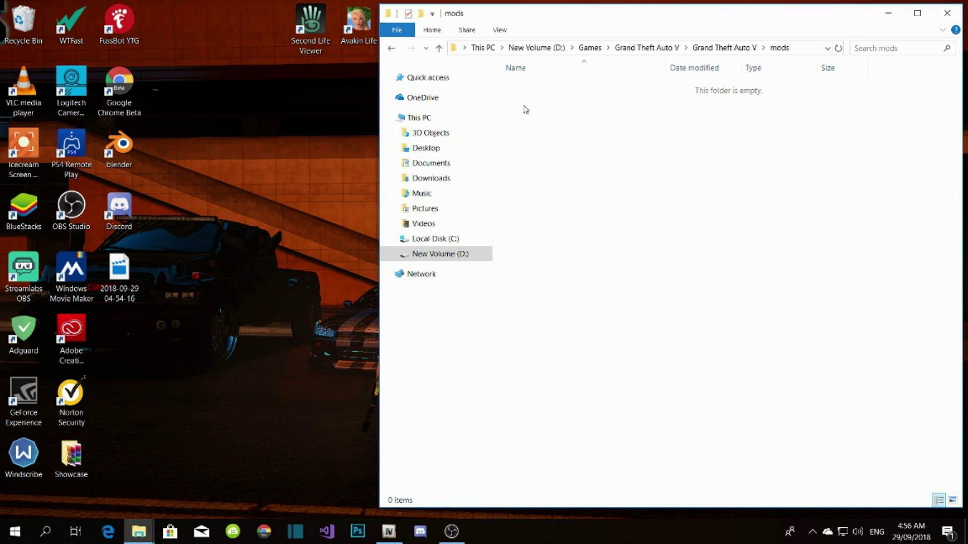
click(392, 48)
click(888, 13)
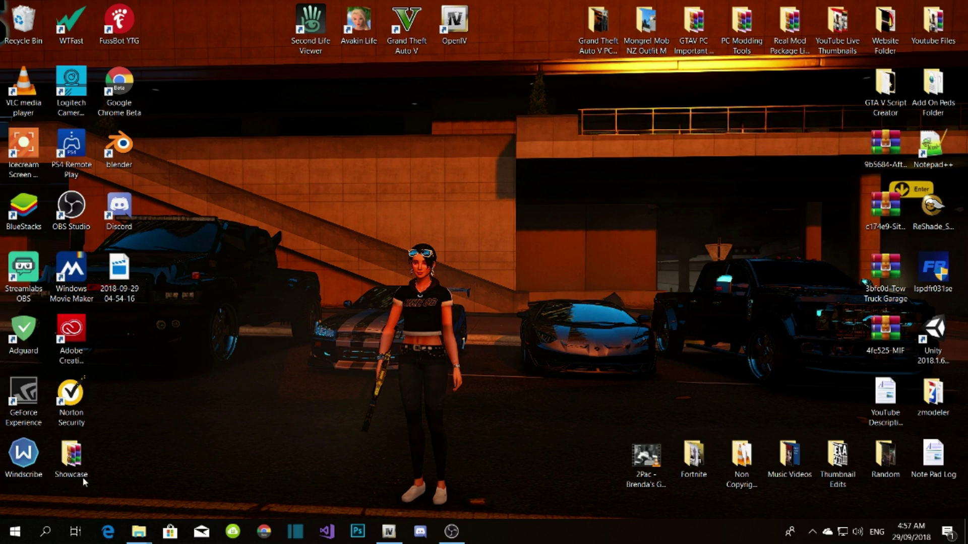
mouse_move(136, 533)
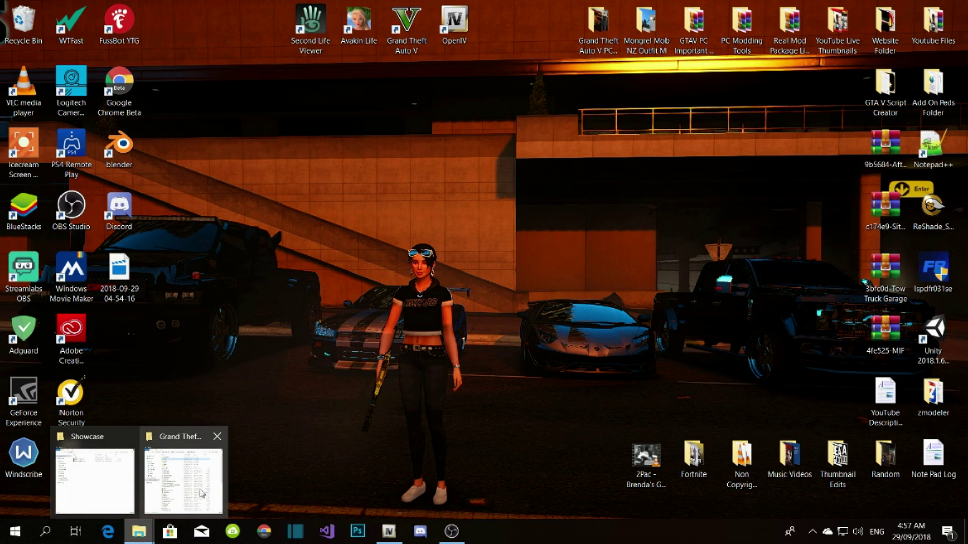
click(192, 491)
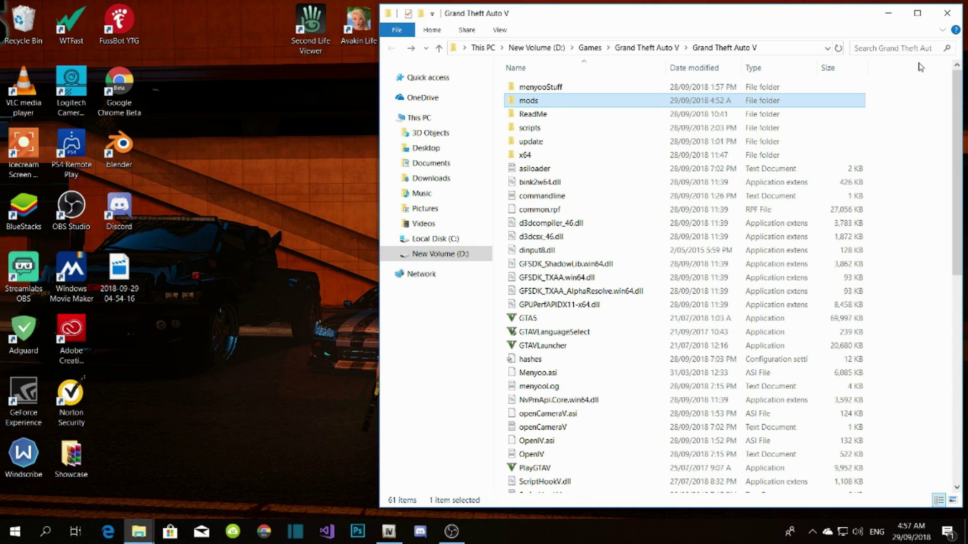
click(888, 9)
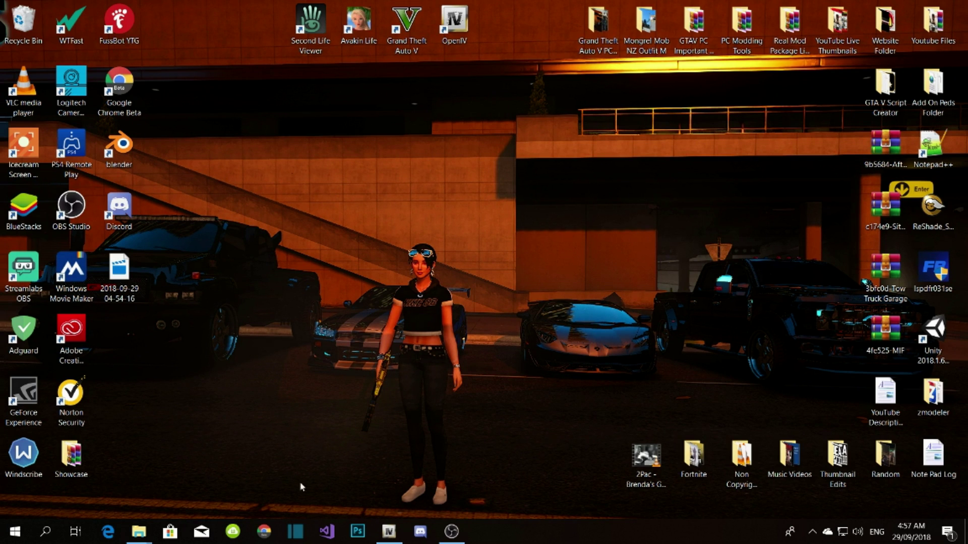
click(271, 536)
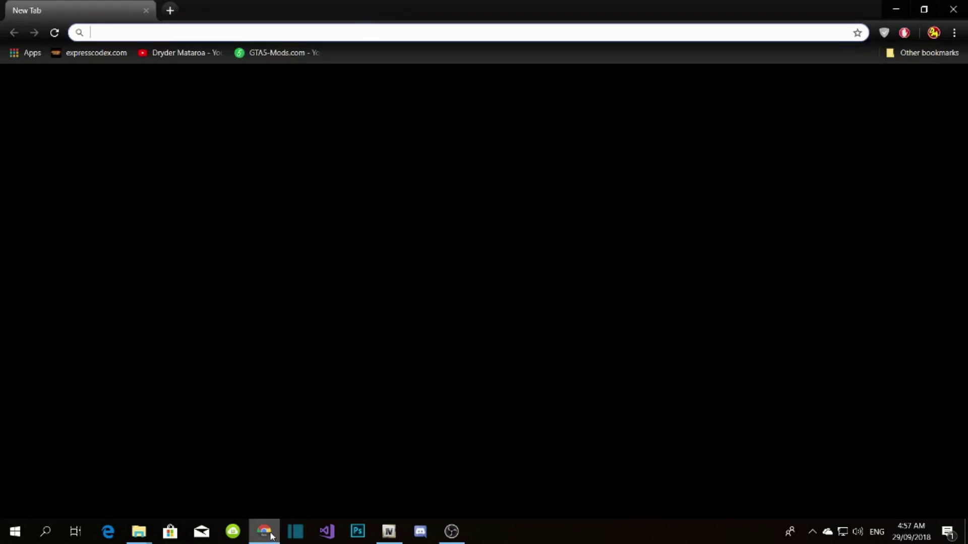
click(930, 53)
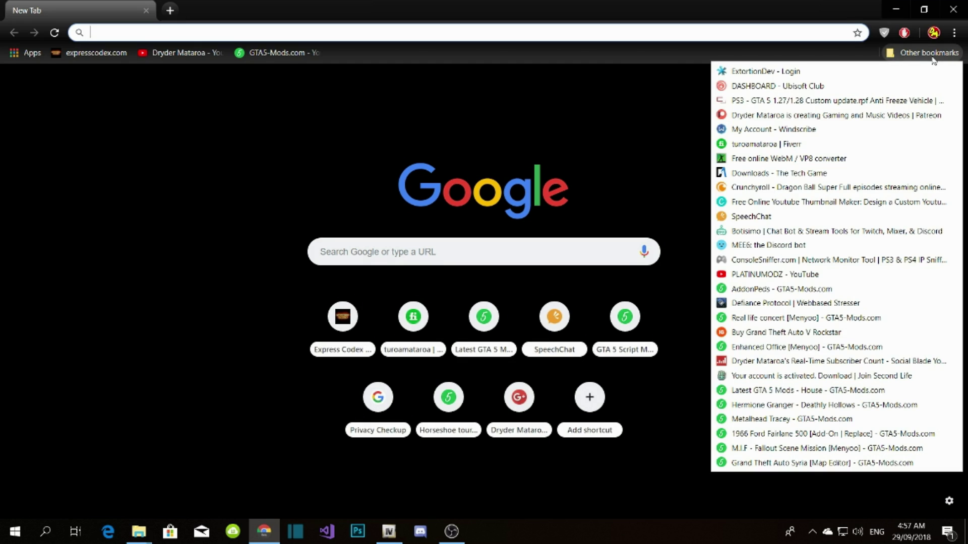
click(754, 290)
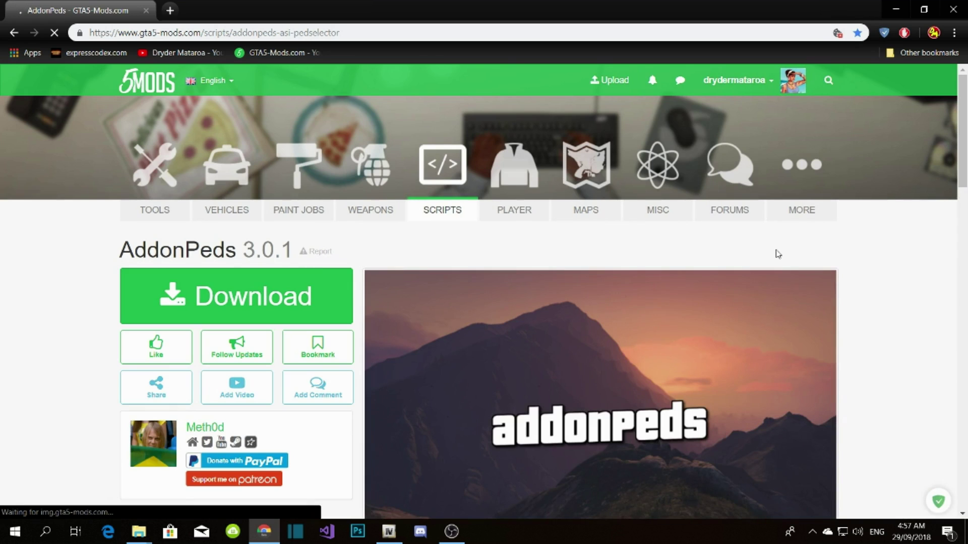
scroll(65, 358, down, 2)
scroll(53, 360, up, 1)
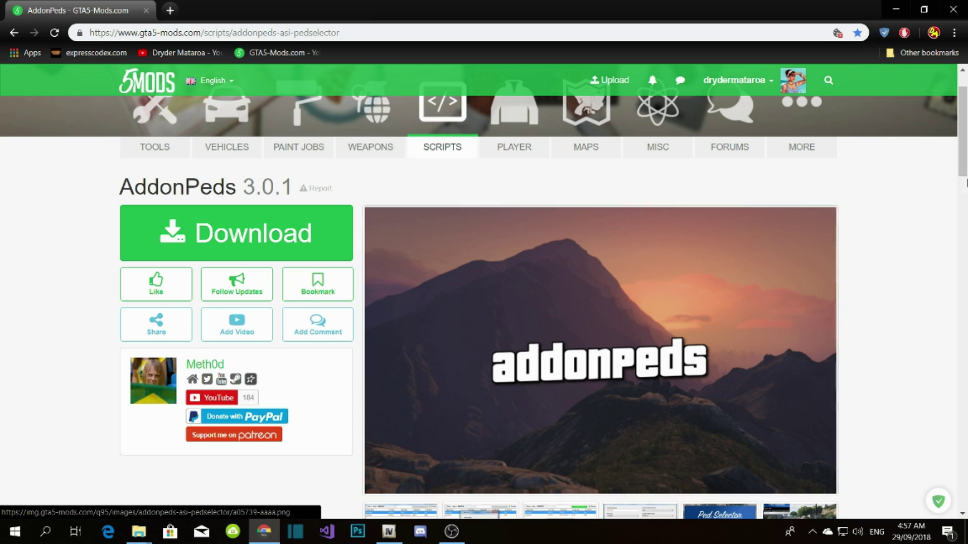
click(954, 7)
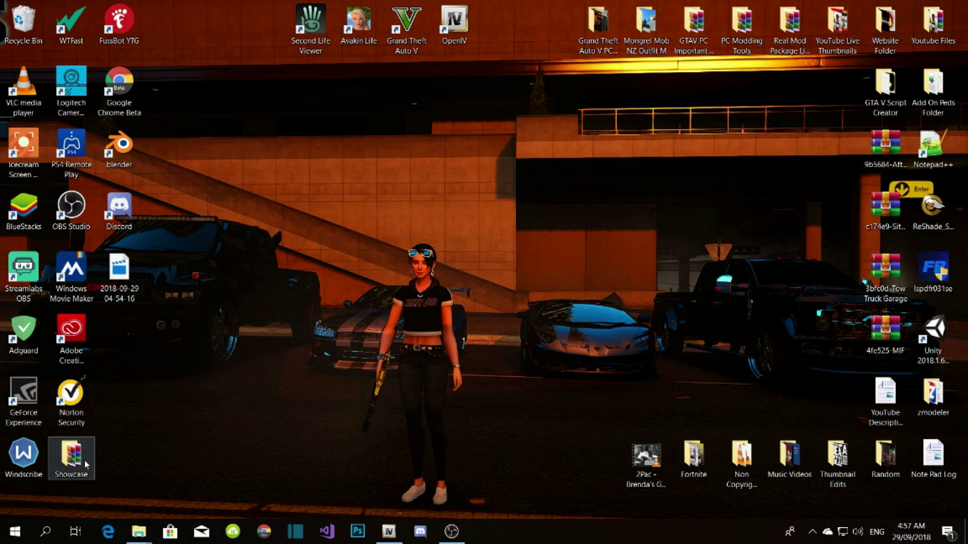
Step: Bring Showcase forward, move it to the right, and open d28f43-AddonPeds 3.0.1 in WinRAR
click(138, 532)
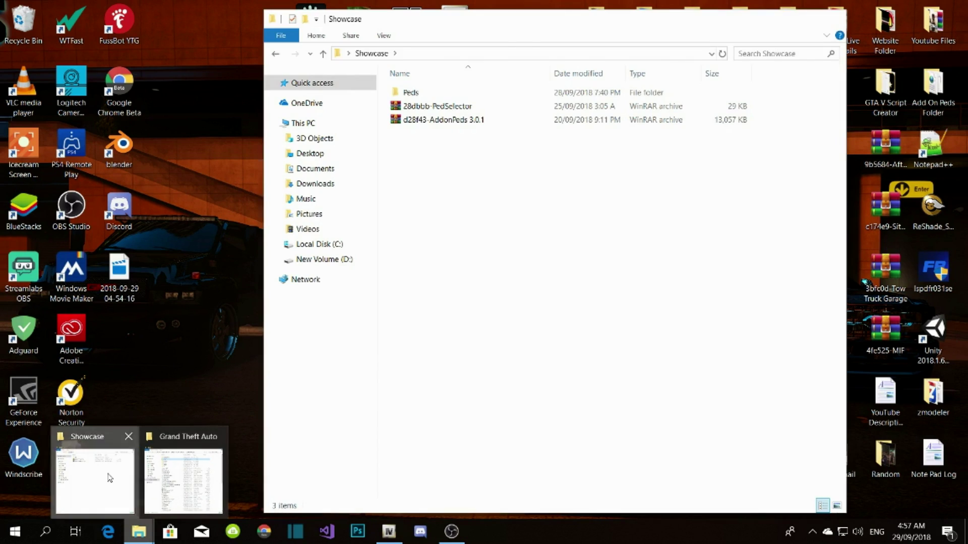
click(95, 479)
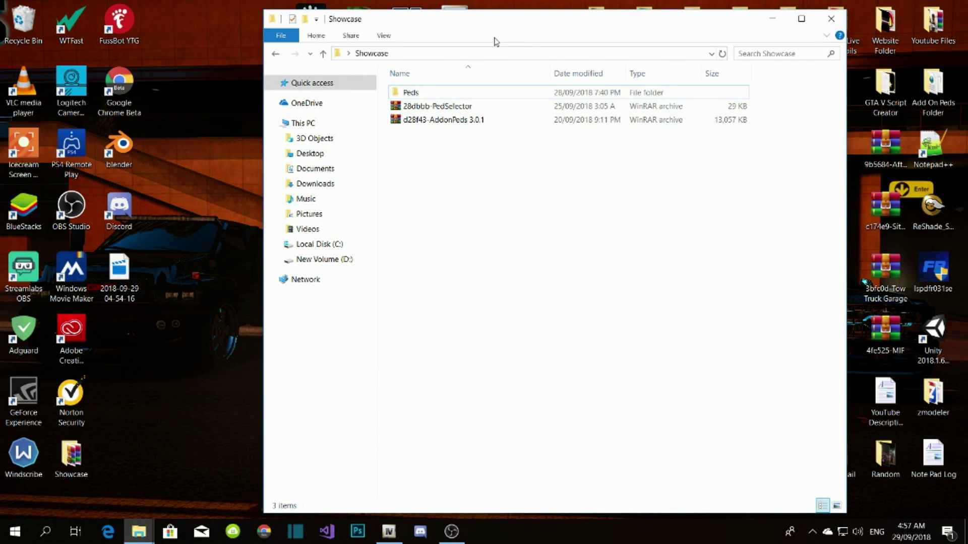
drag(492, 28, 622, 24)
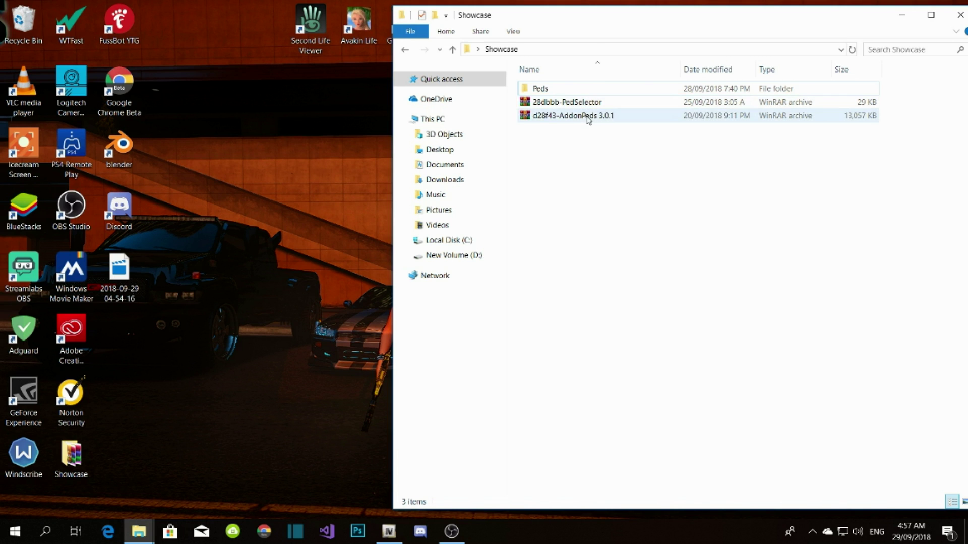
drag(598, 24, 733, 28)
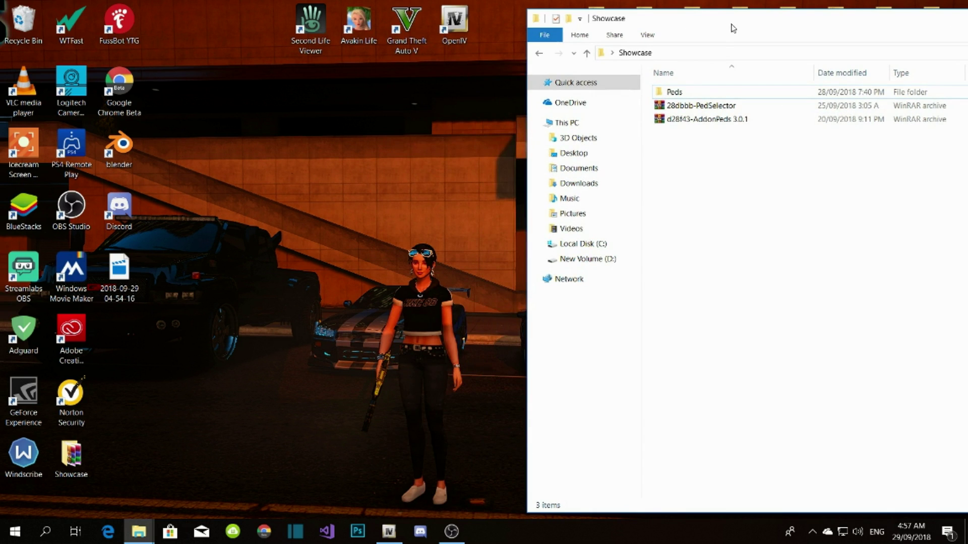
double_click(725, 119)
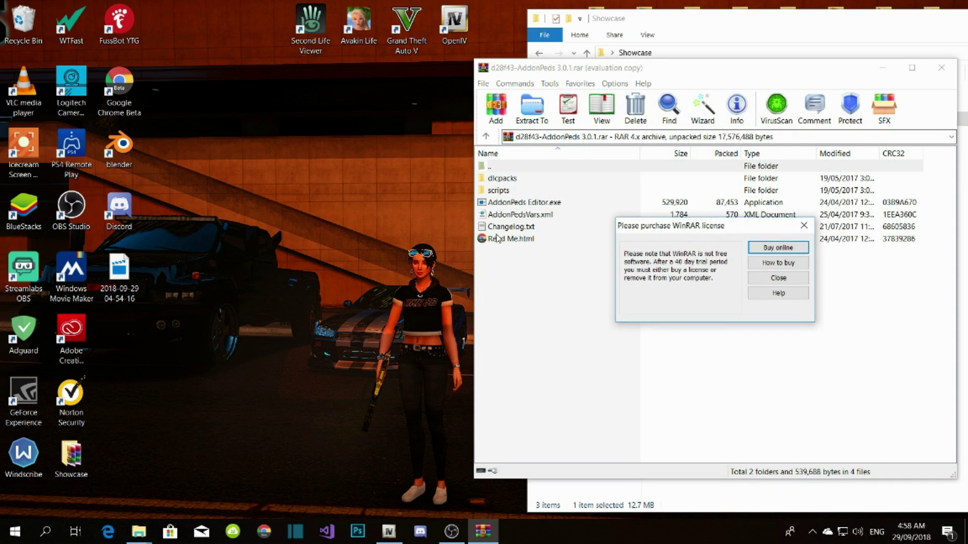
Step: Dismiss the WinRAR licence reminder and shift the AddonPeds archive window up and right
click(803, 226)
drag(554, 72, 634, 80)
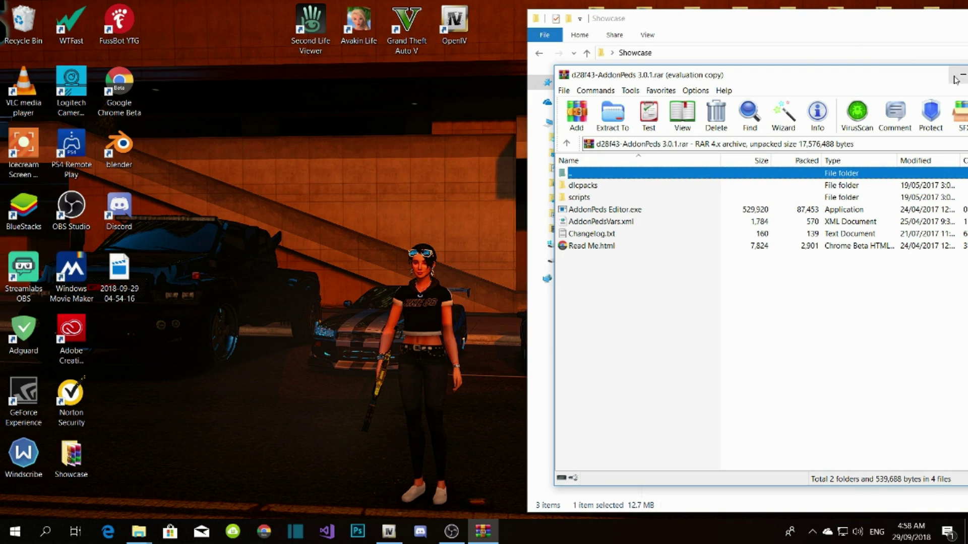
click(625, 326)
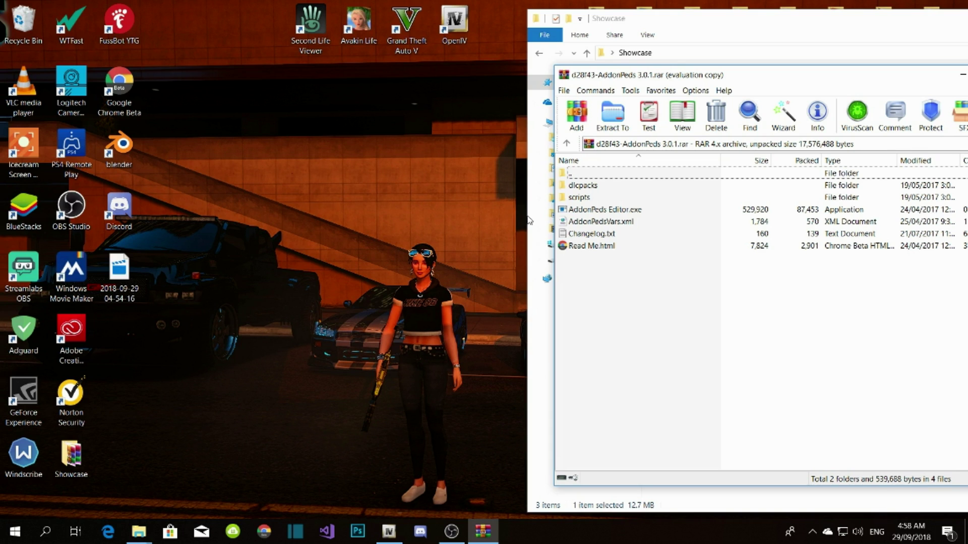
Step: Place the Grand Theft Auto V folder window on the left and select dlcpacks in the archive
mouse_move(147, 533)
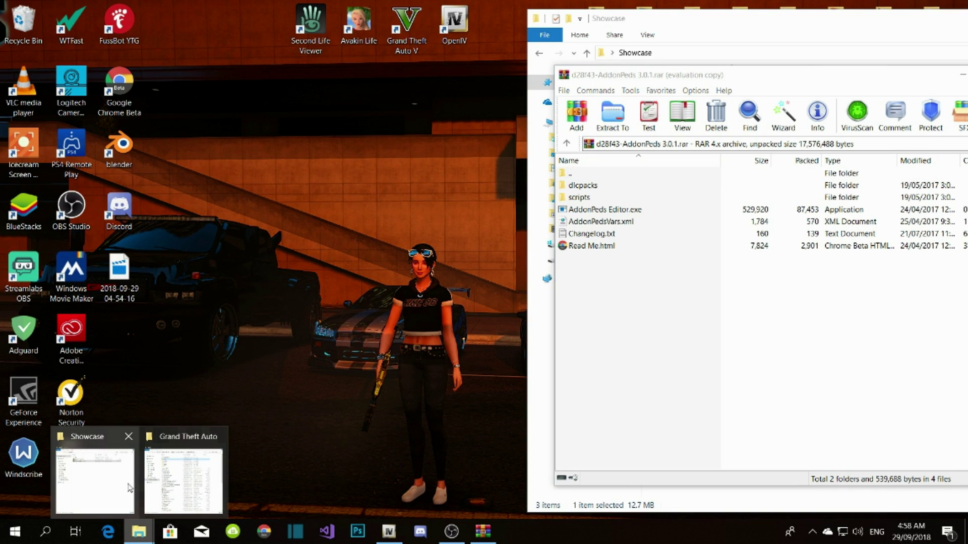
click(182, 483)
drag(756, 17, 310, 28)
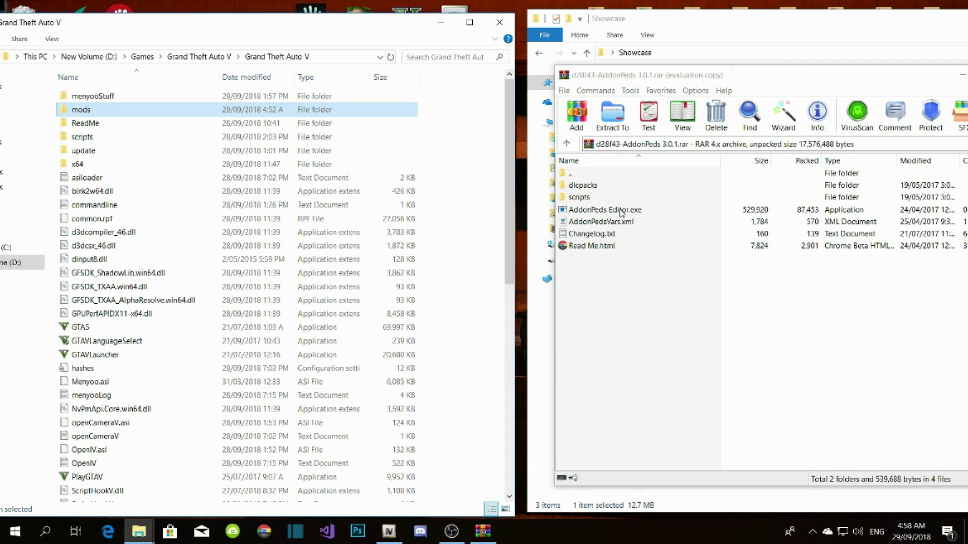
click(584, 185)
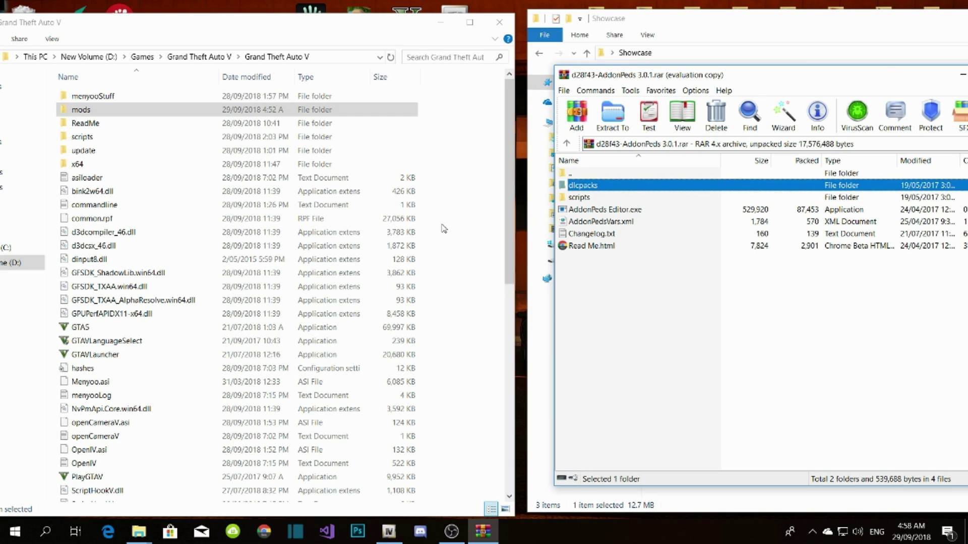
Step: Glance at mods, then navigate the game folder into update\x64
double_click(76, 110)
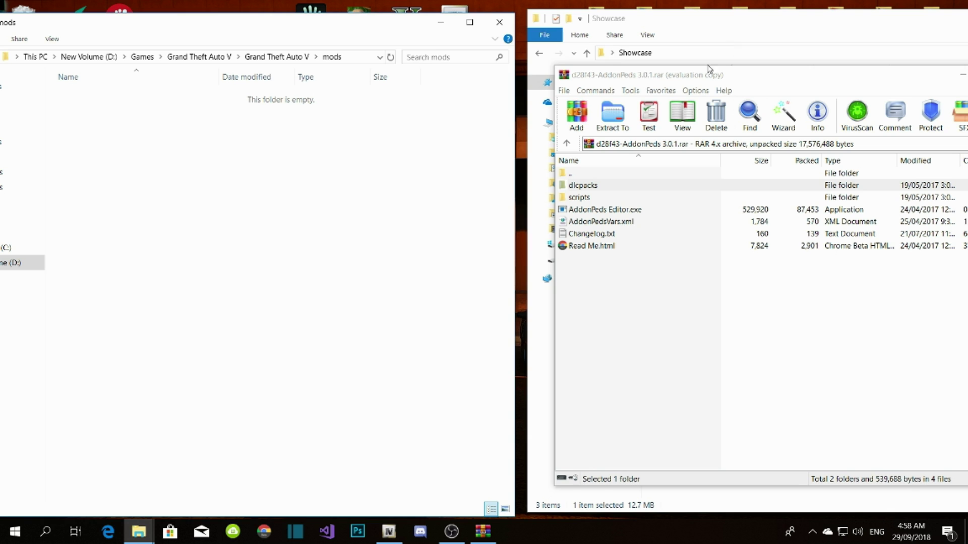
drag(135, 26, 220, 33)
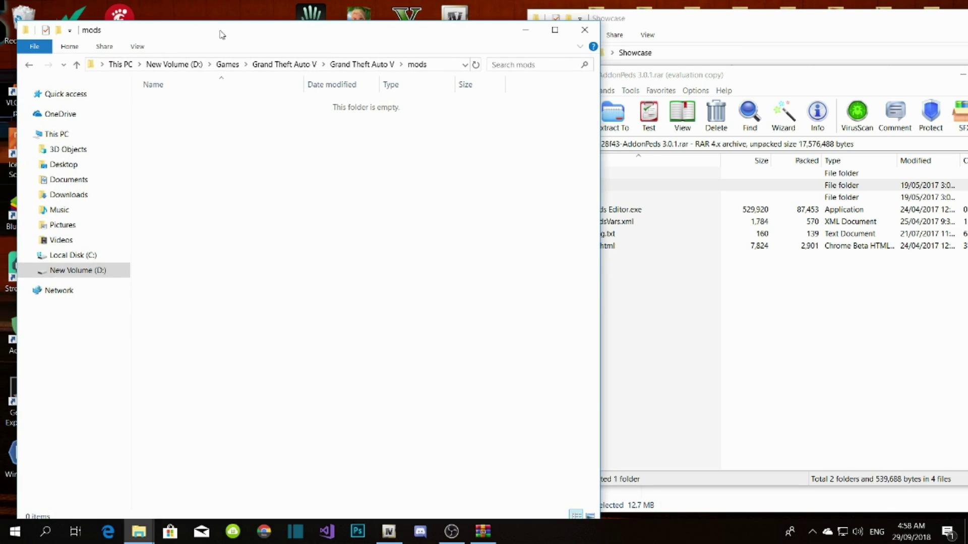
click(30, 64)
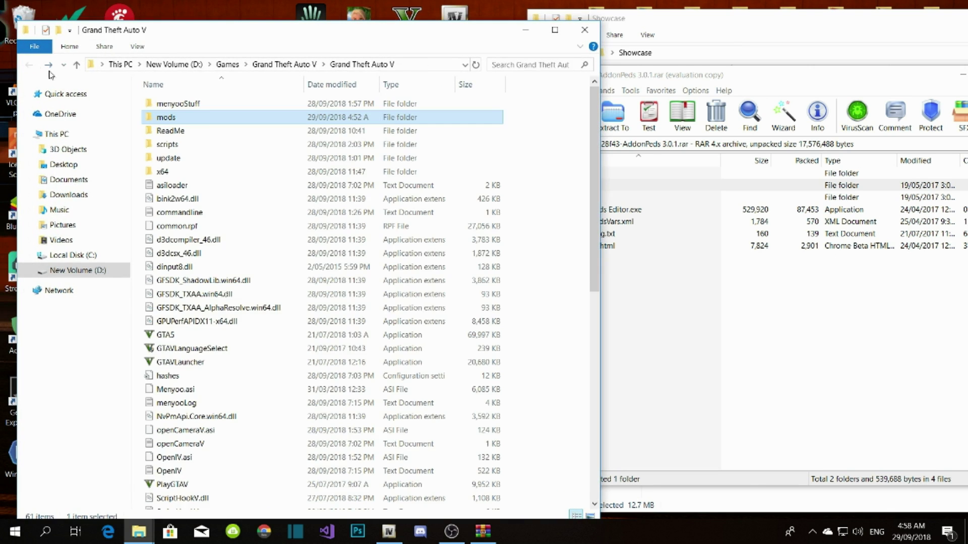
double_click(156, 162)
double_click(167, 108)
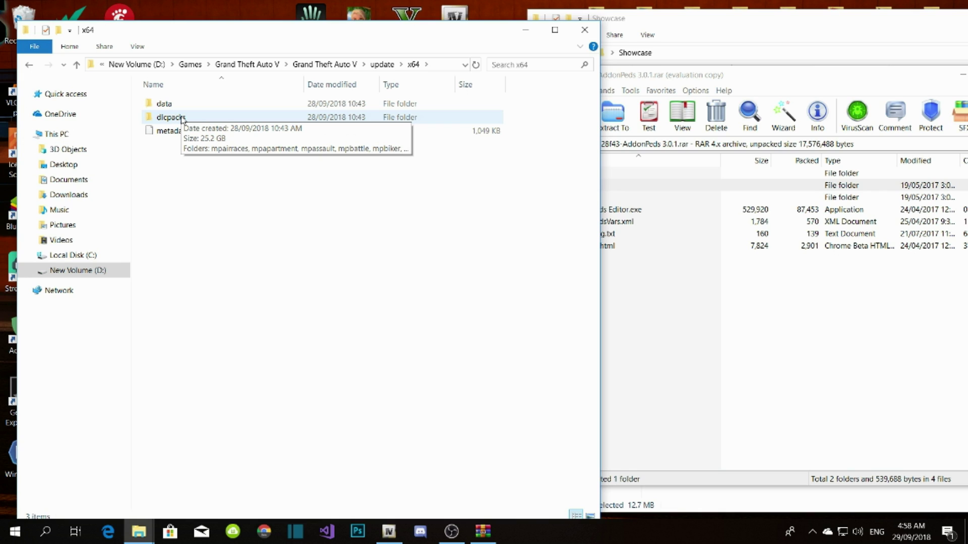